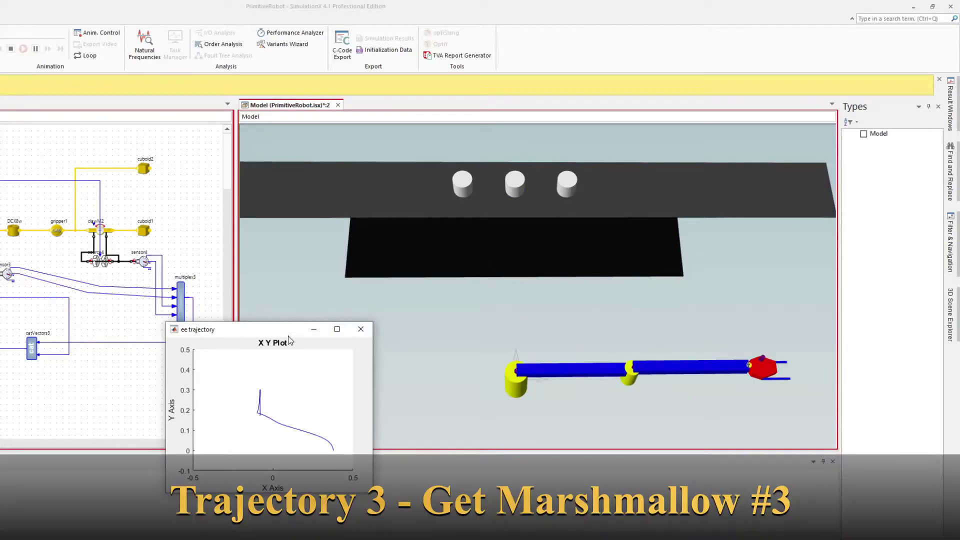
Step: Run the PrimitiveRobot animation through Trajectory 4 while the ee XY plot traces the path
left_click(939, 80)
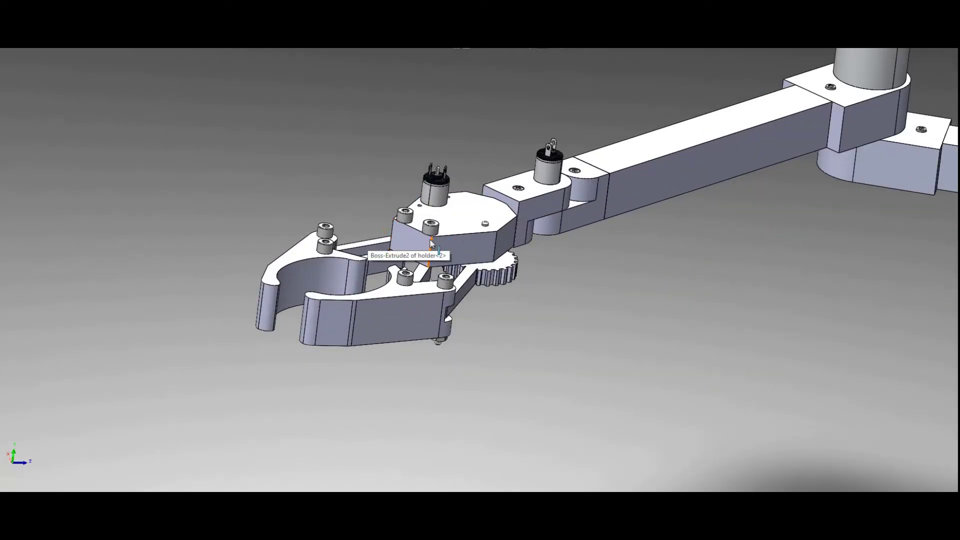
Step: Orbit and zoom the SCARA arm, select the base cylinder, and frame the robot with its control box
left_click_drag(356, 250, 392, 163)
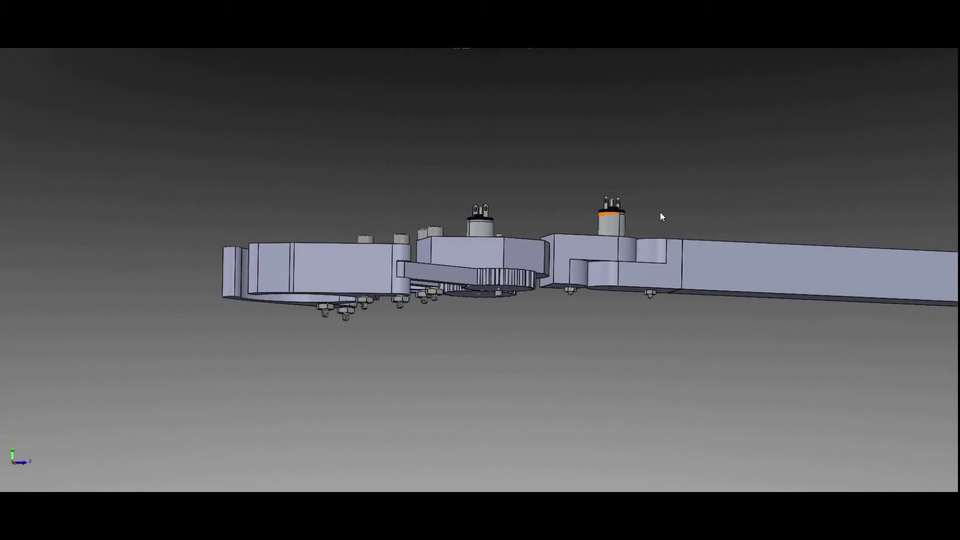
scroll(661, 215, "down", 5)
left_click_drag(662, 240, 685, 273)
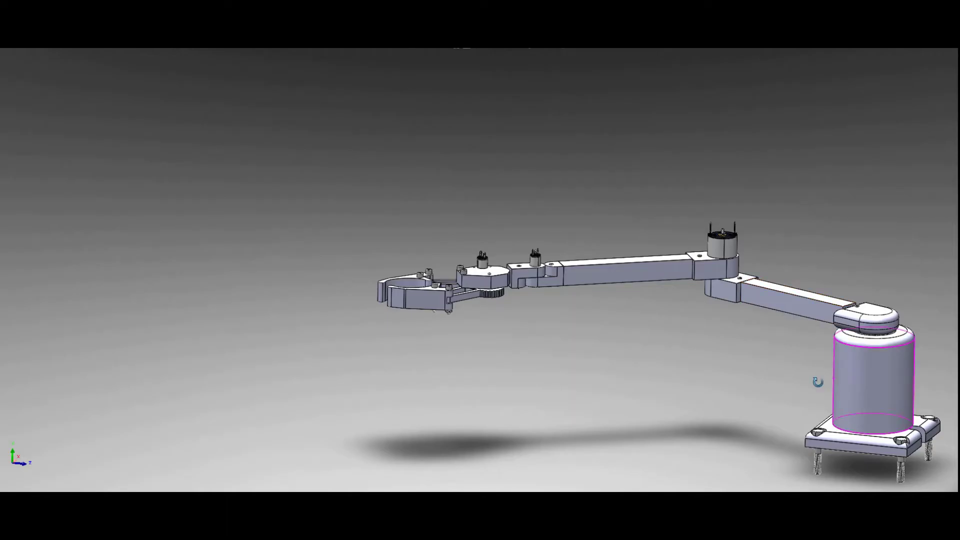
left_click_drag(814, 383, 805, 382)
left_click(872, 397)
scroll(872, 398, "down", 3)
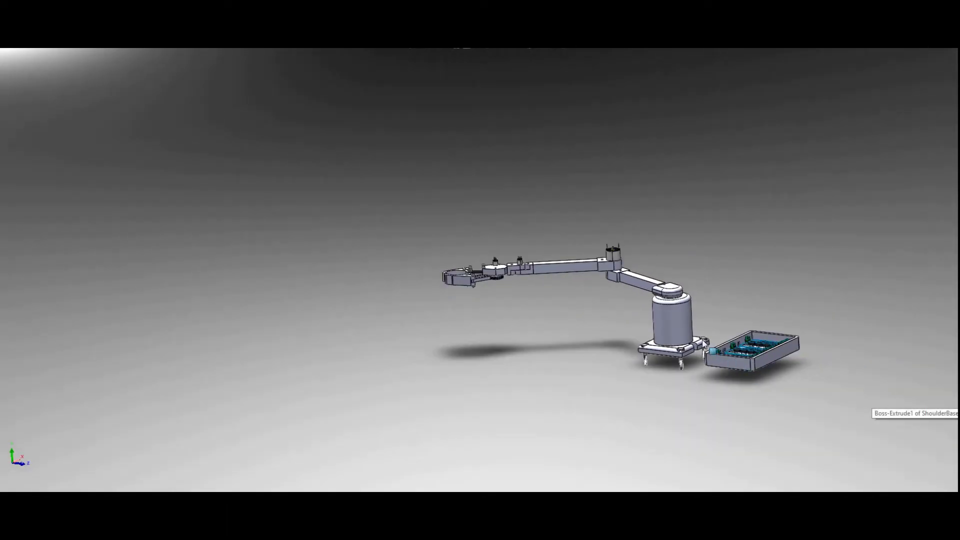
left_click_drag(878, 396, 520, 305)
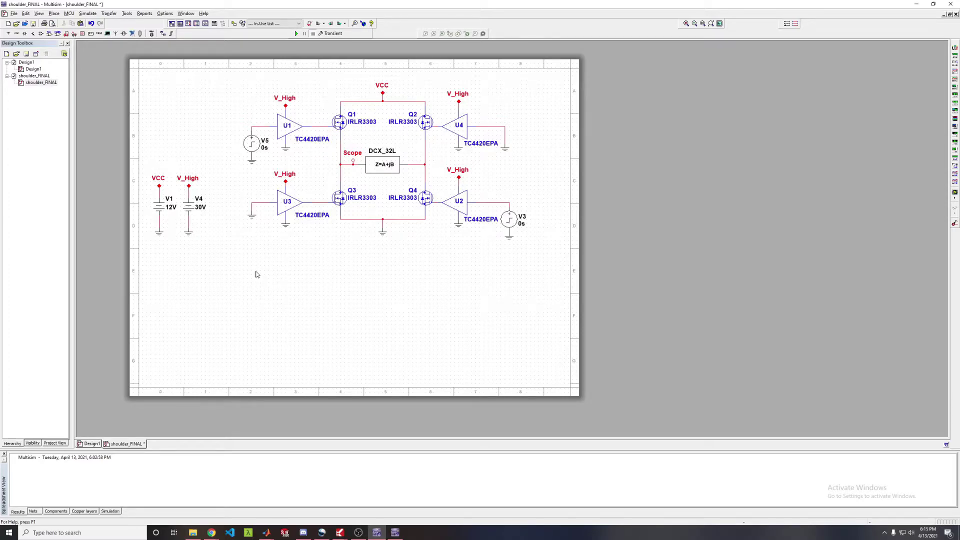
Step: Move from the shoulder_FINAL schematic to the ULTI_1 board layout in Ultiboard
key("alt+Tab")
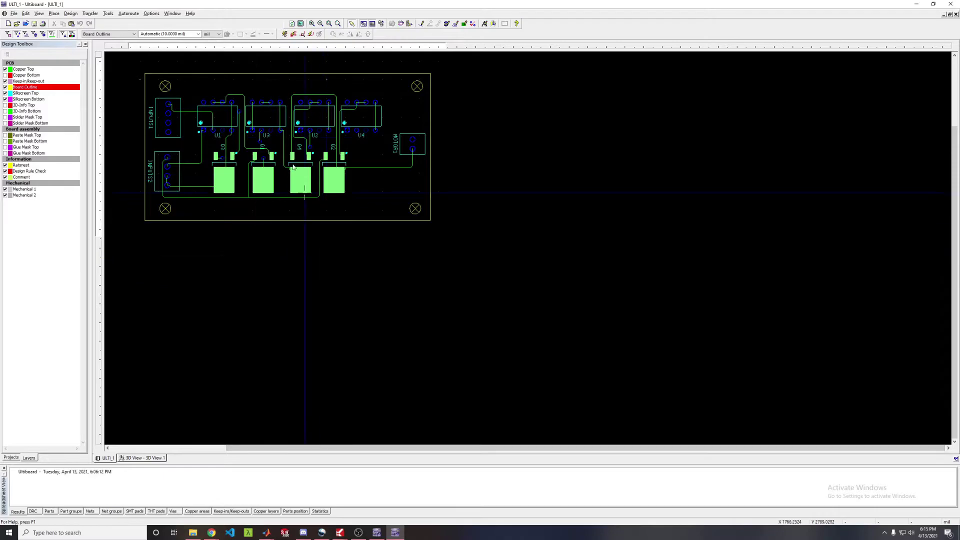
Step: Zoom the ULTI_1 layout, rotate its 3D board view lengthwise, then bring up MATLAB's setup.m
scroll(237, 75, "up", 1)
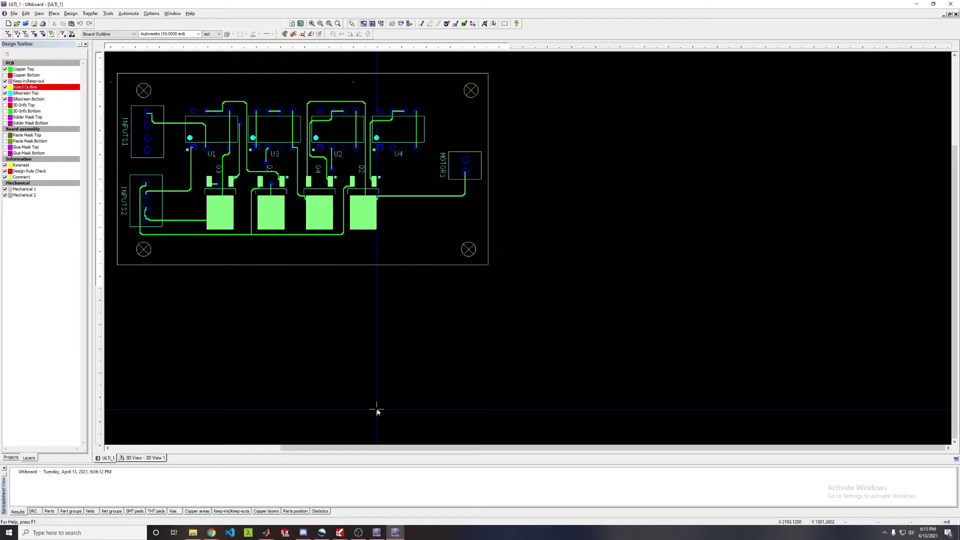
key("ctrl+Tab")
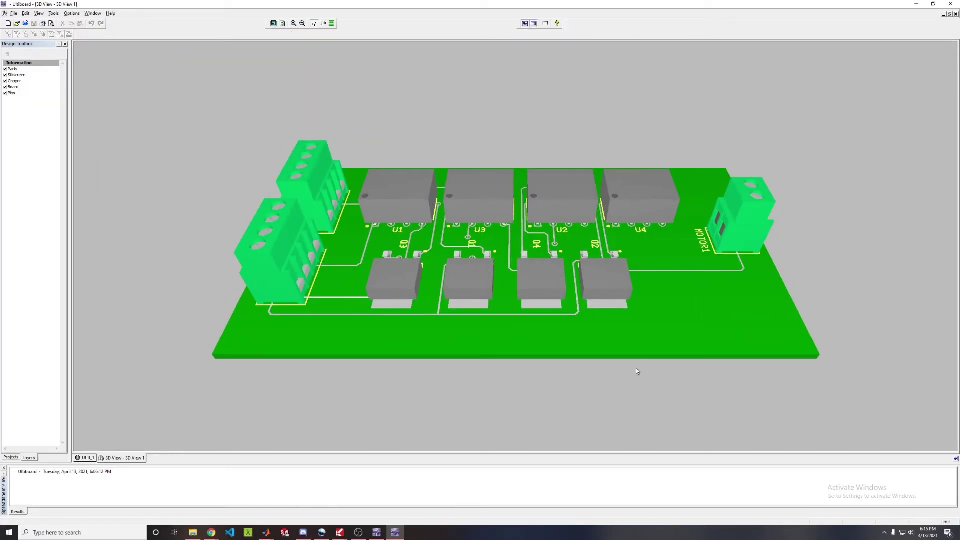
left_click_drag(641, 335, 382, 331)
key("alt+Tab")
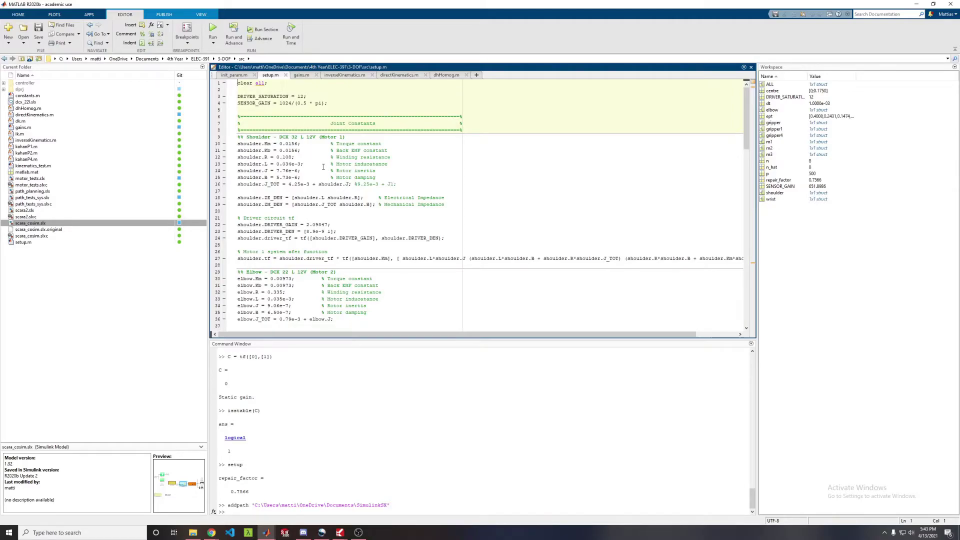
Step: Scroll setup.m down to the Trajectory Gen section, then bring up the scara_cosim model
scroll(343, 207, "down", 20)
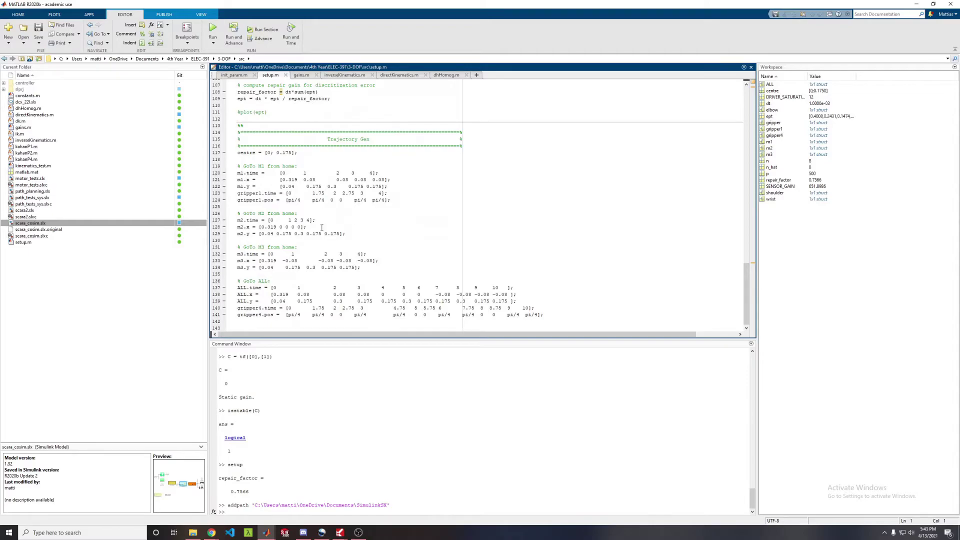
key("alt+Tab")
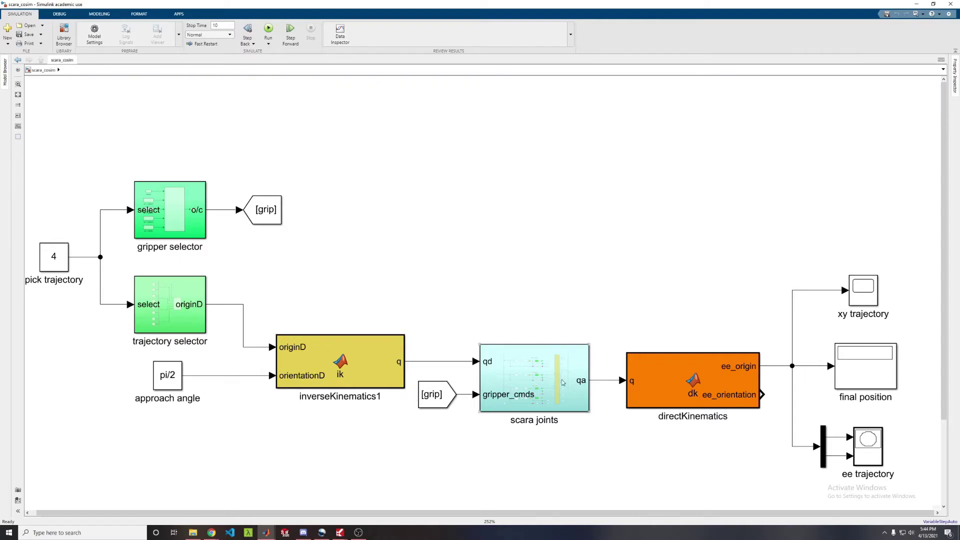
Step: Open the scara joints subsystem, select the shoulder Km1 output, then bring SimulationX forward
double_click(515, 385)
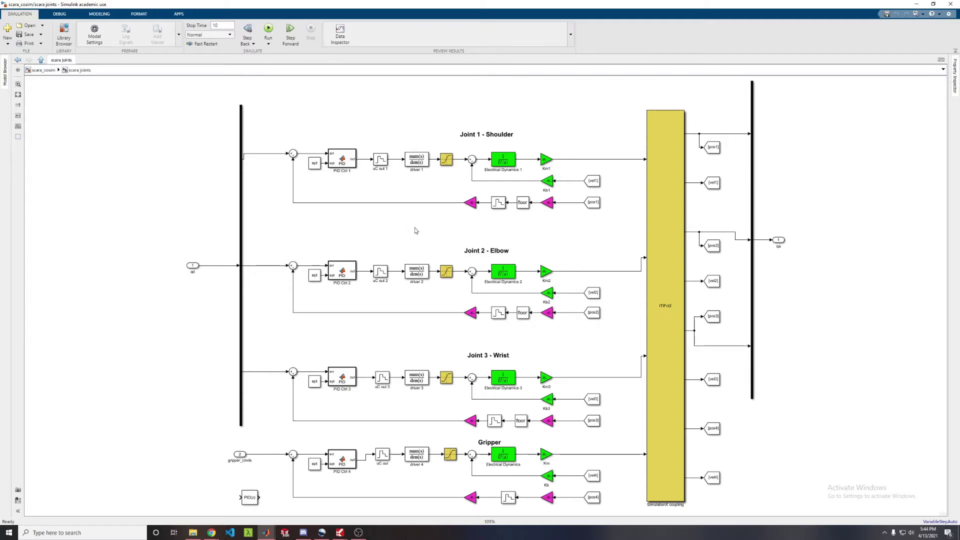
left_click(591, 160)
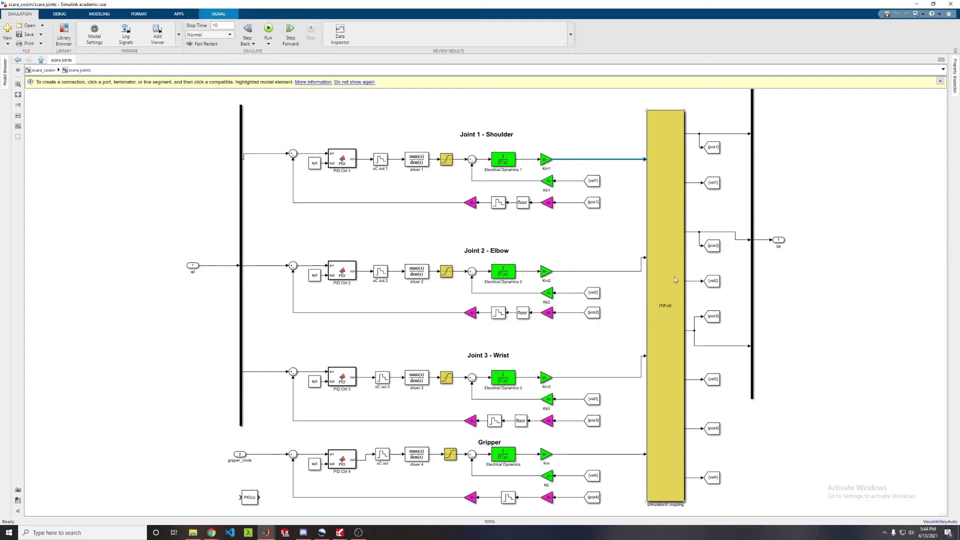
key("alt+Tab")
key("Tab")
key("Tab")
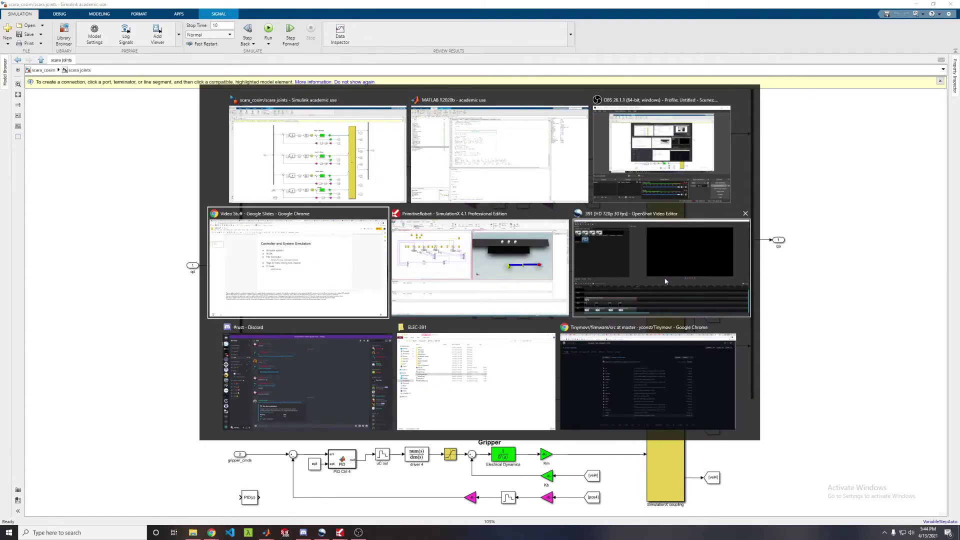
key("Tab")
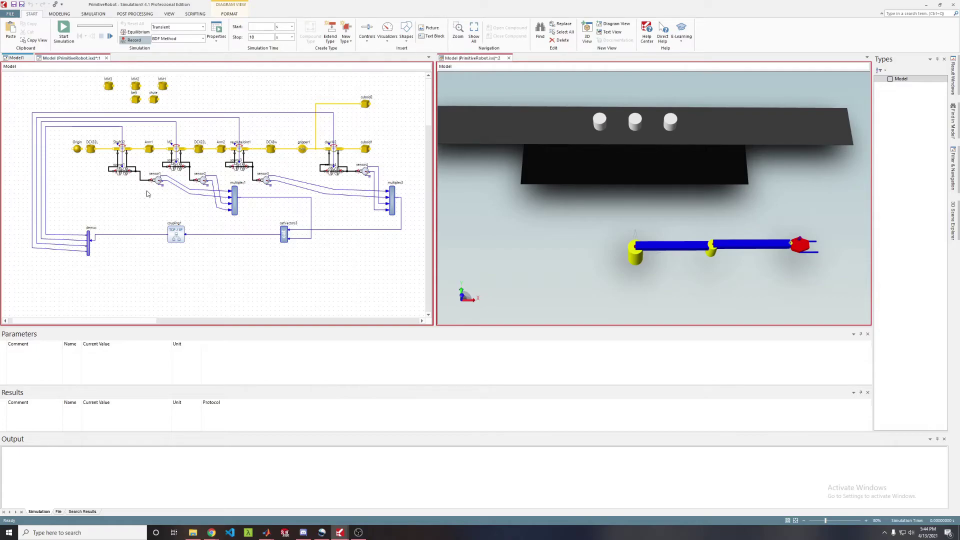
Step: Return from SimulationX to Simulink and navigate up to the top-level scara_cosim model
key("alt+Tab")
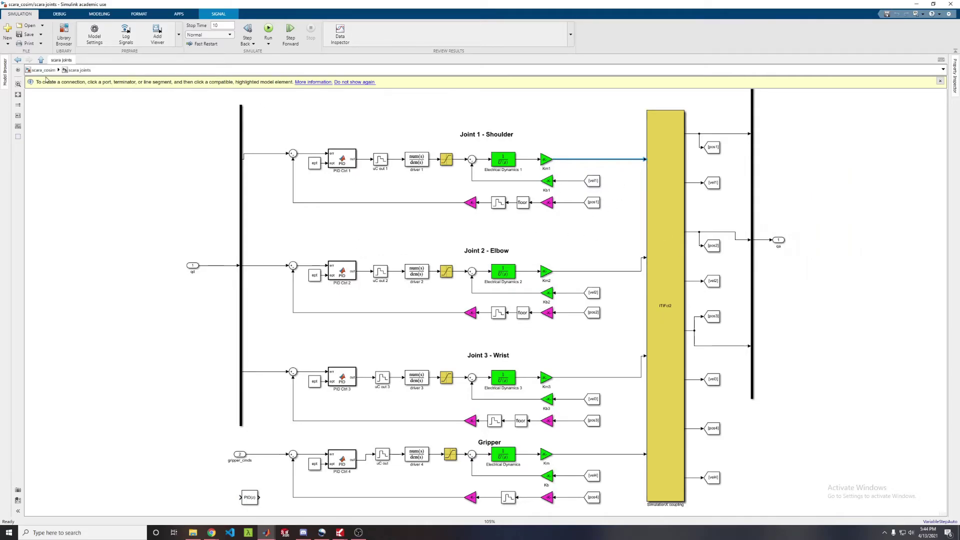
left_click(44, 70)
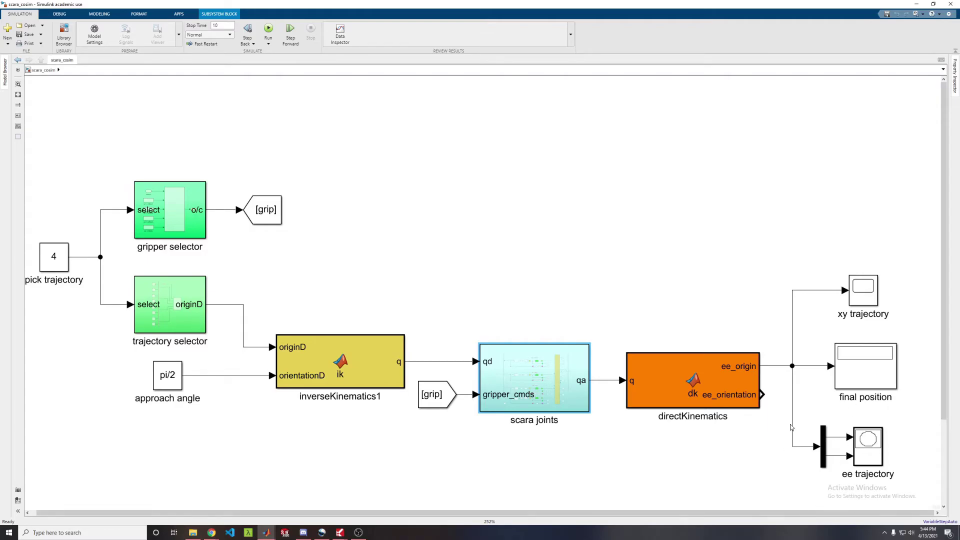
Step: Show the PID Ctrl block's MATLAB code, then the kinematics.h header in Visual Studio Code
key("alt+Tab")
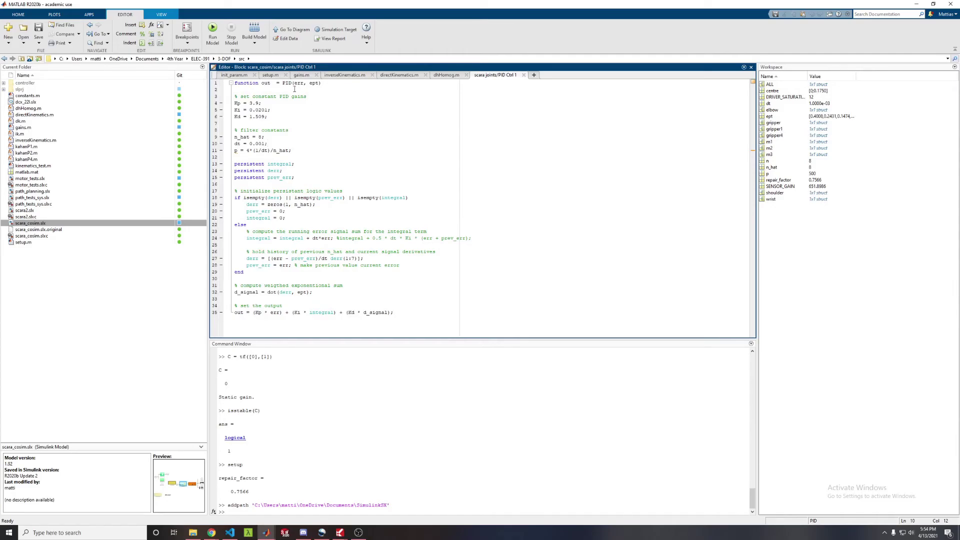
key("alt+Tab")
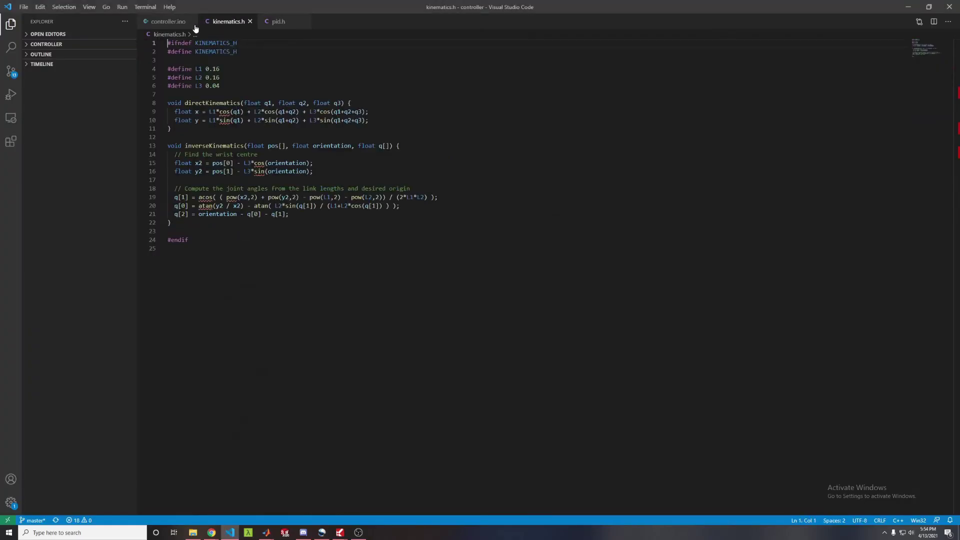
Step: View the controller.ino sketch, then the pid.h header with initPID and updatePID
left_click(174, 23)
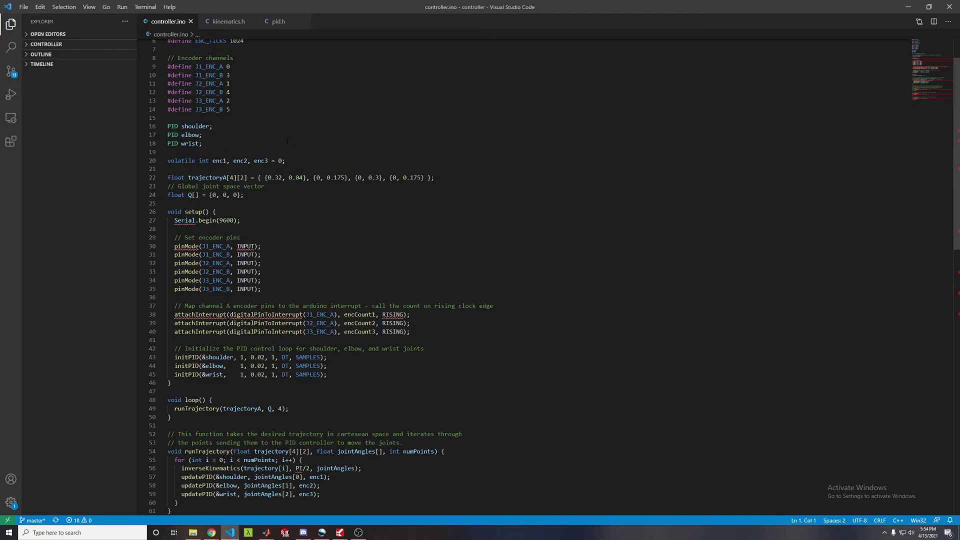
left_click(274, 24)
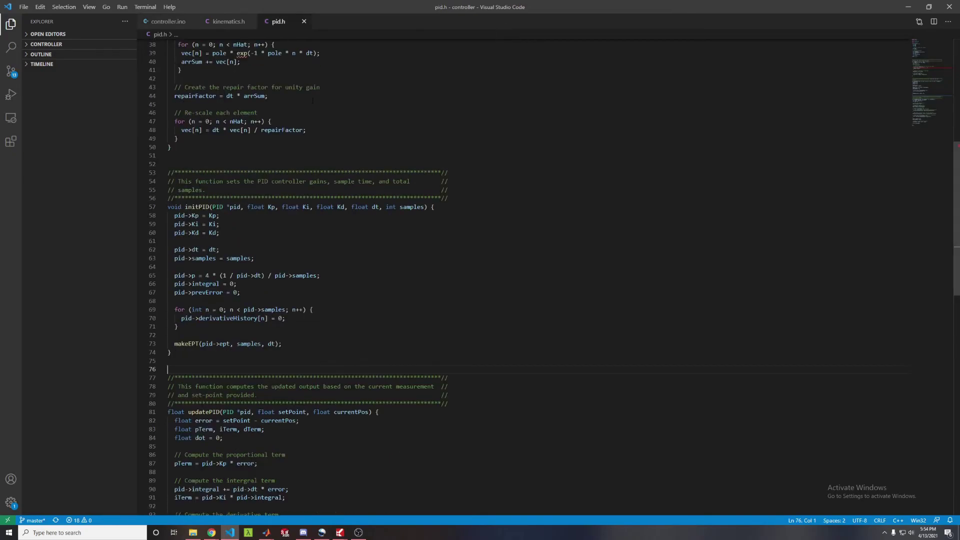
scroll(500, 275, "up", 3)
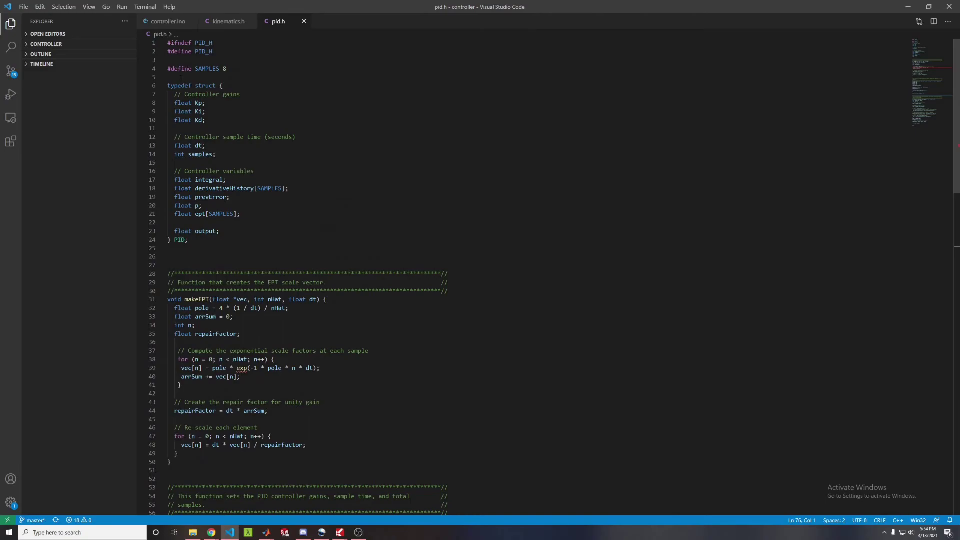
left_click_drag(180, 78, 204, 249)
left_click(209, 231)
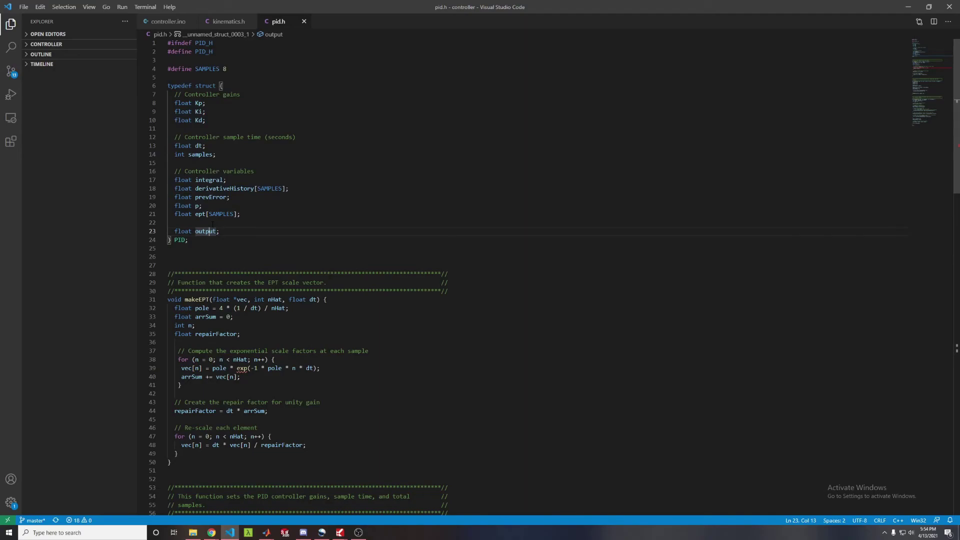
scroll(231, 224, "down", 4)
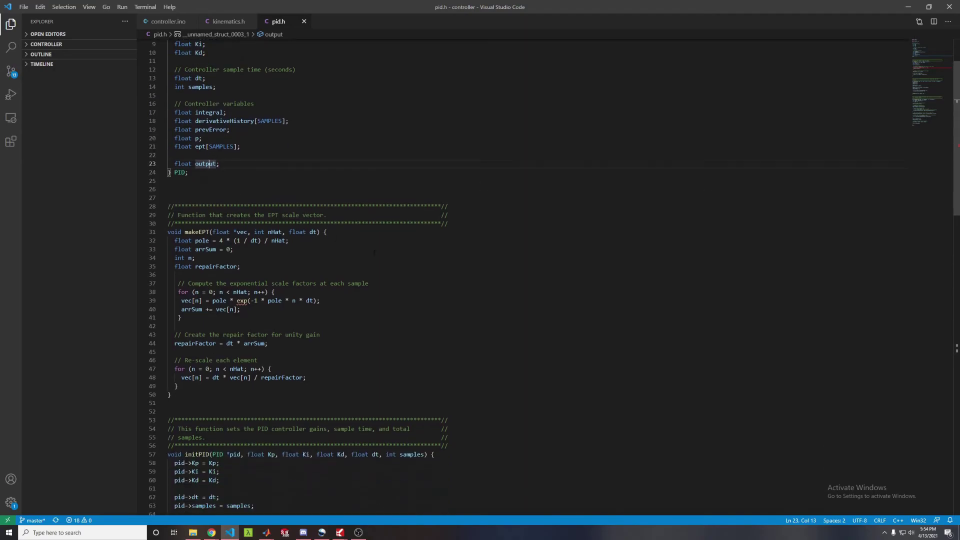
left_click_drag(182, 187, 222, 345)
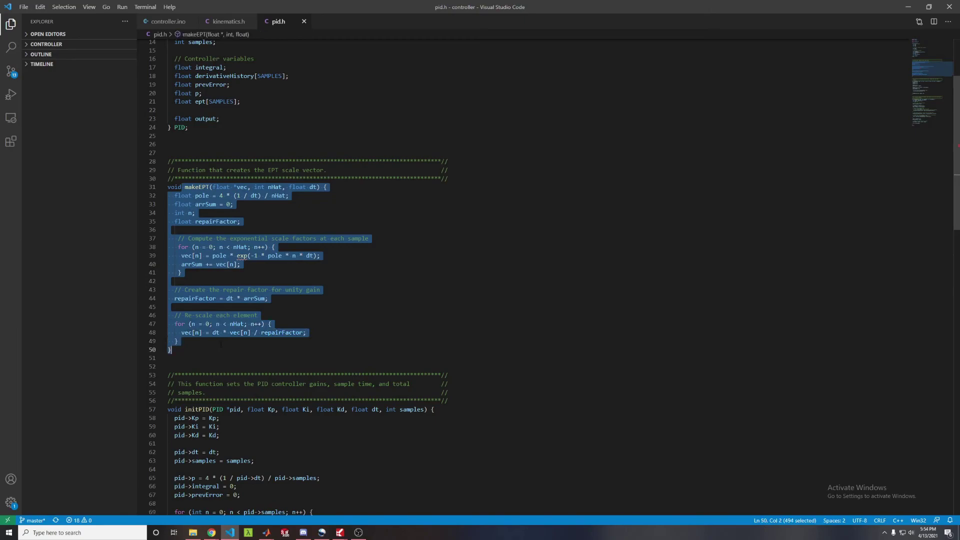
scroll(222, 348, "down", 3)
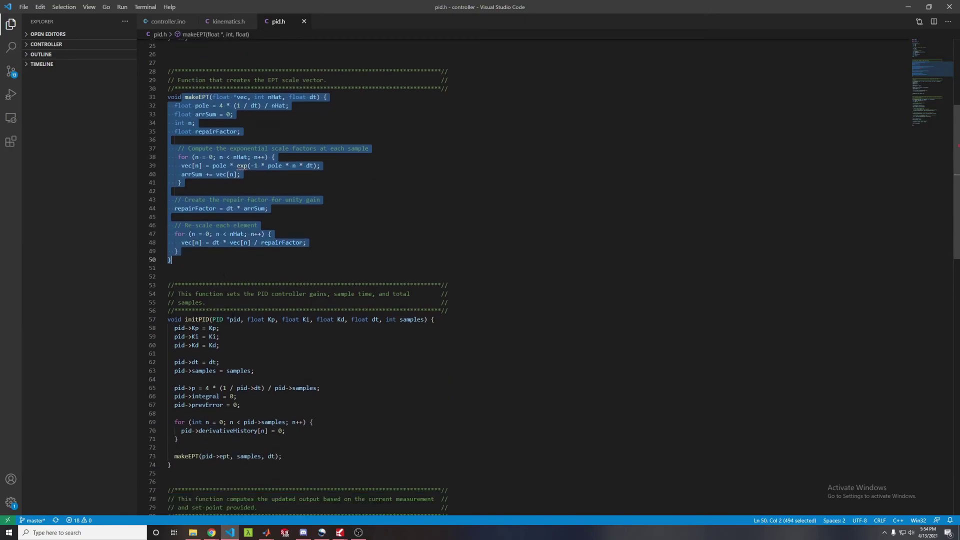
scroll(554, 276, "down", 9)
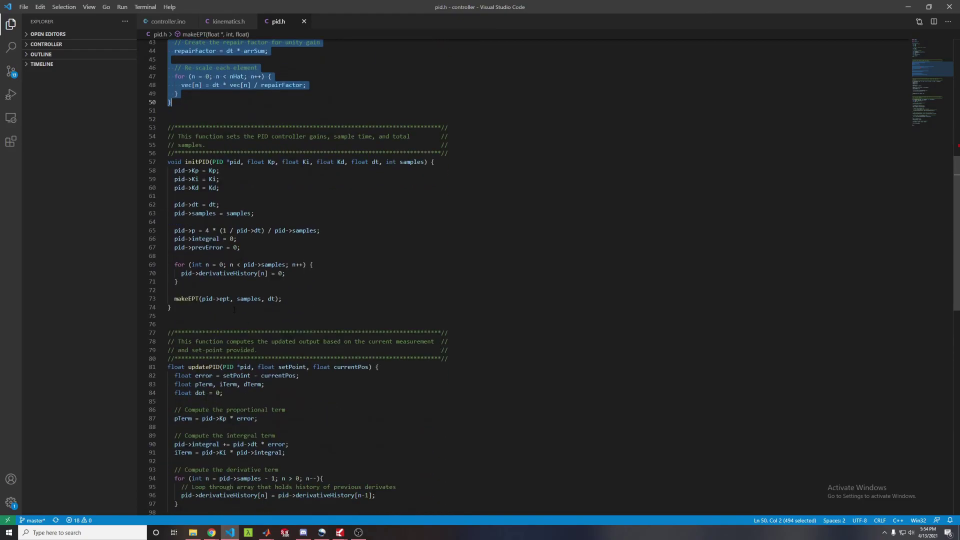
scroll(241, 303, "down", 2)
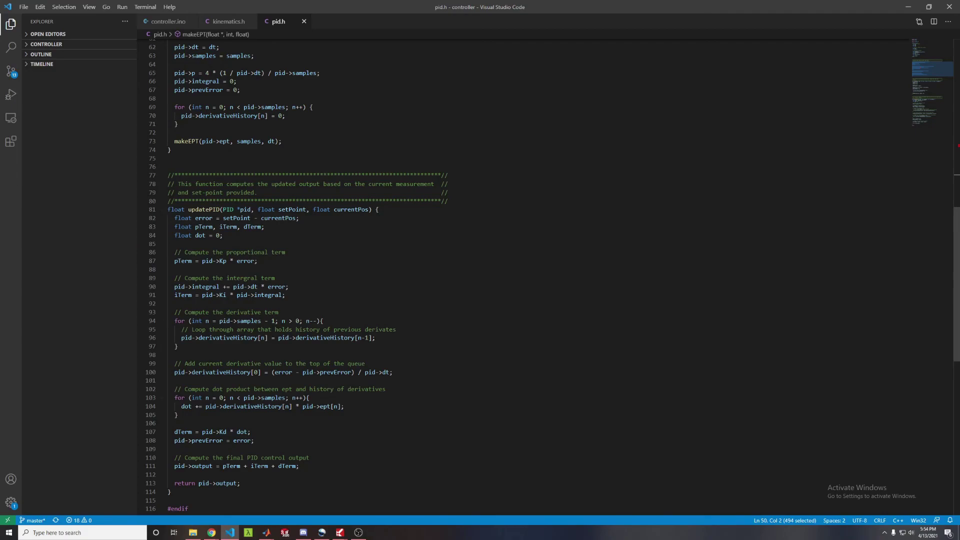
left_click_drag(188, 210, 261, 218)
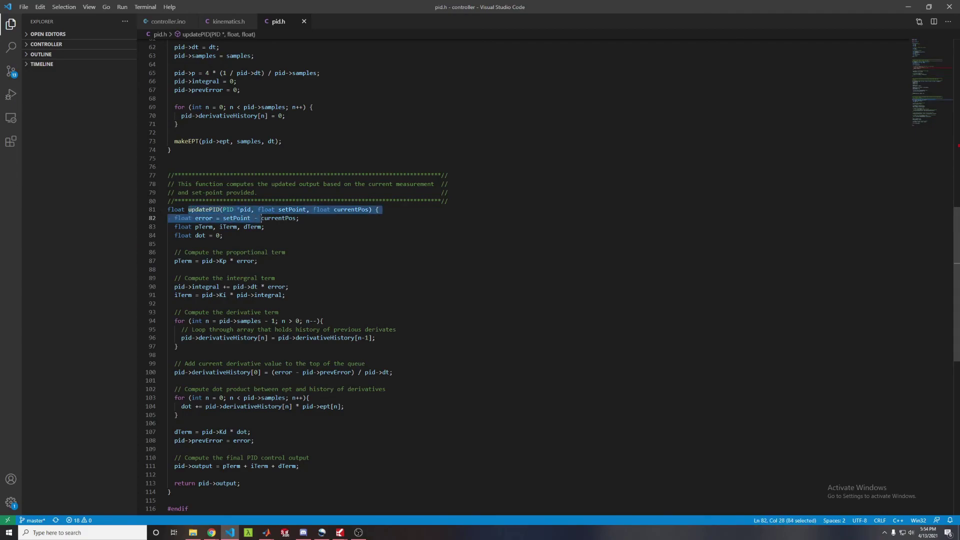
left_click(261, 218)
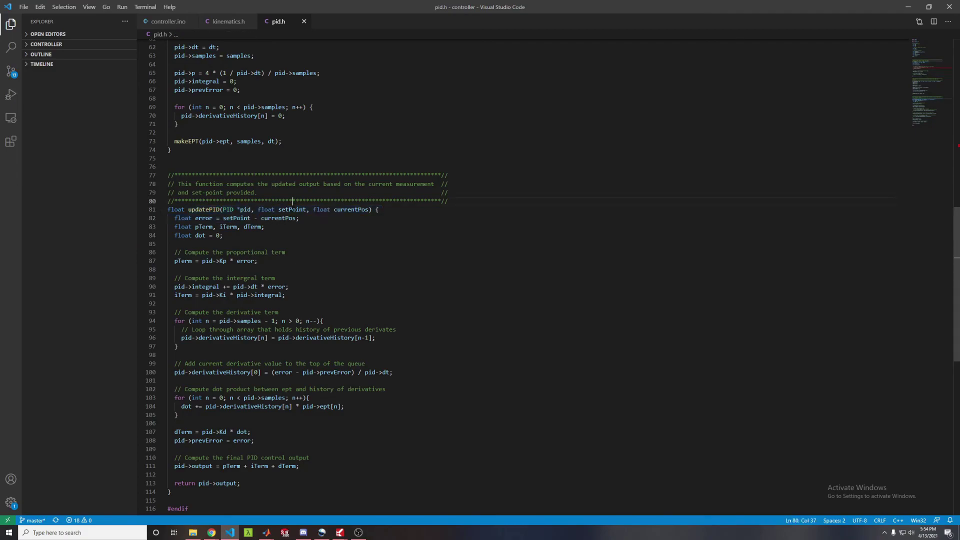
left_click(350, 210)
double_click(350, 209)
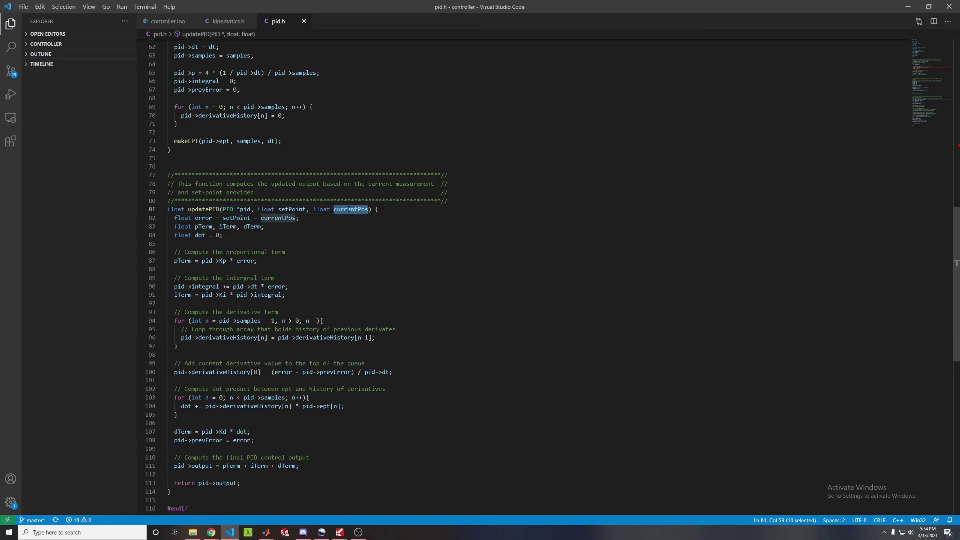
left_click(168, 21)
Step: Scroll through controller.ino's runTrajectory code and highlight the encCount1–3 encoder ISR functions
scroll(260, 237, "up", 2)
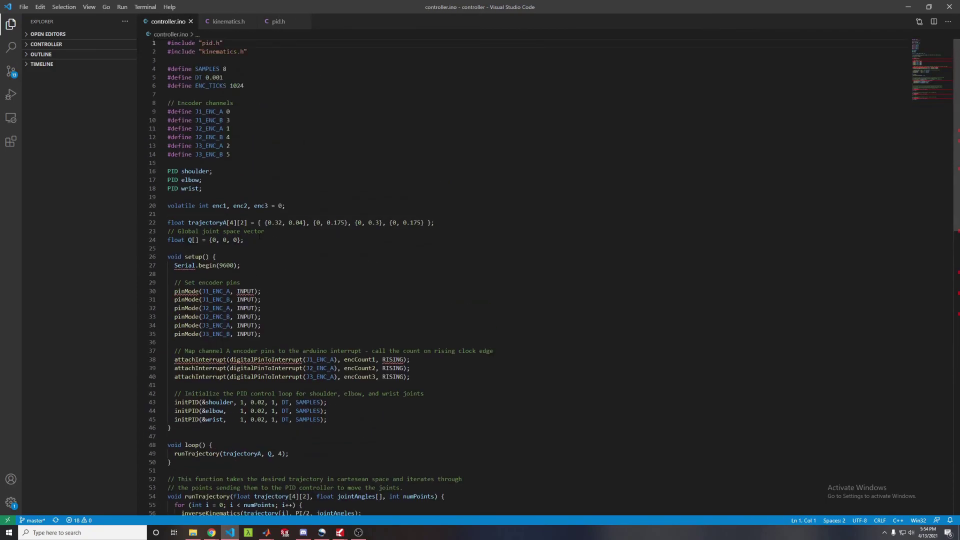
left_click_drag(413, 385, 182, 351)
scroll(182, 350, "down", 5)
scroll(182, 216, "down", 5)
left_click_drag(171, 466, 165, 332)
scroll(165, 333, "up", 4)
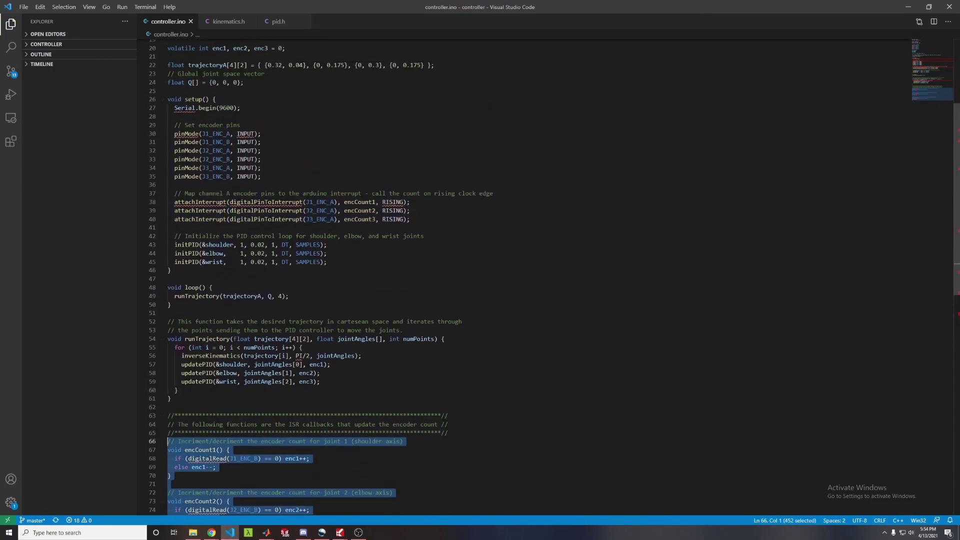